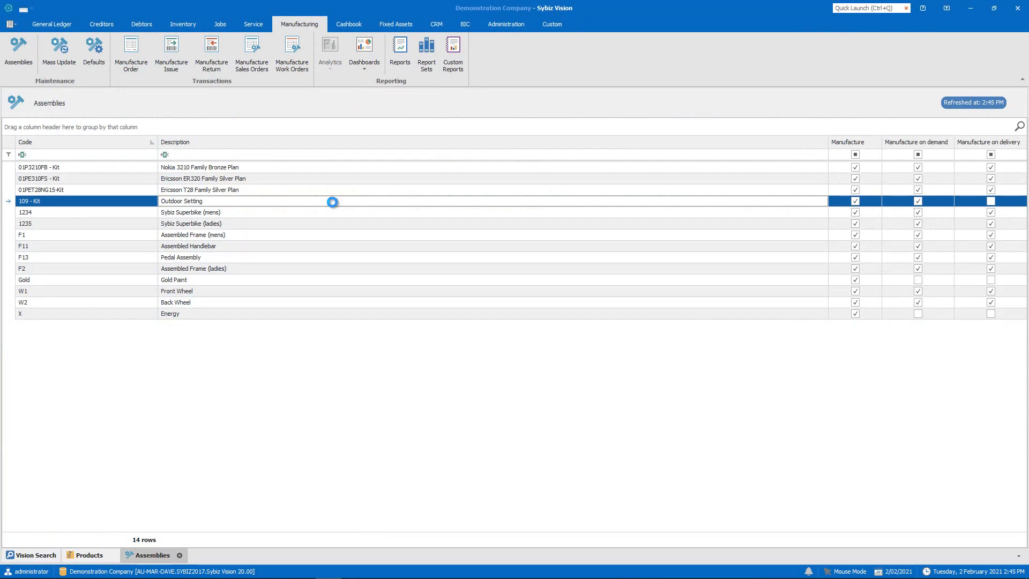
- Review the component list of the Outdoor Setting kit (109 - Kit) and close its product enquiry
double_click(332, 202)
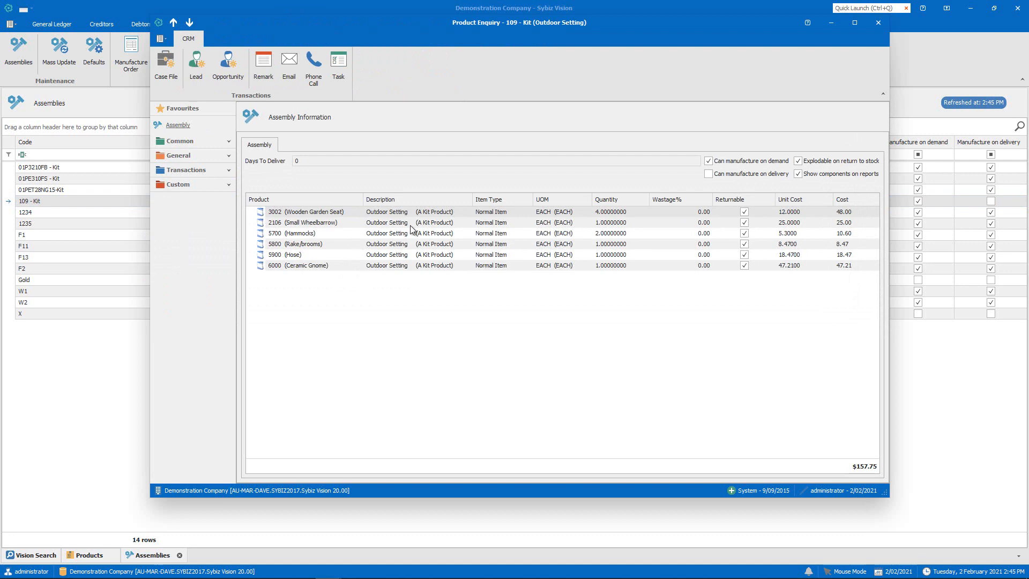
click(879, 22)
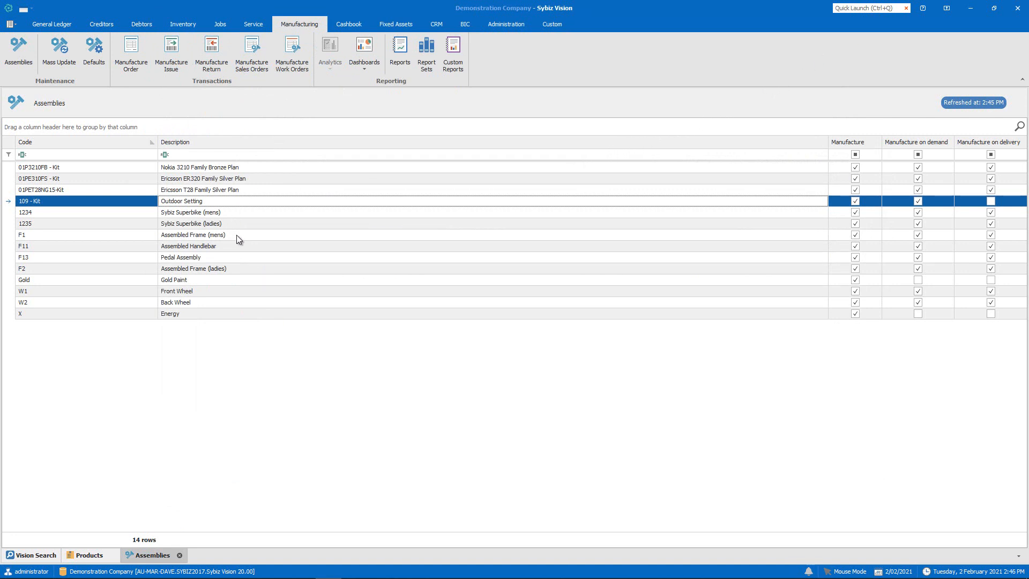
- Inspect the Sybiz Superbike (ladies) assembly, expanding the Front Wheel and Assembled Frame (ladies) sub-assemblies, and close the enquiry
double_click(260, 223)
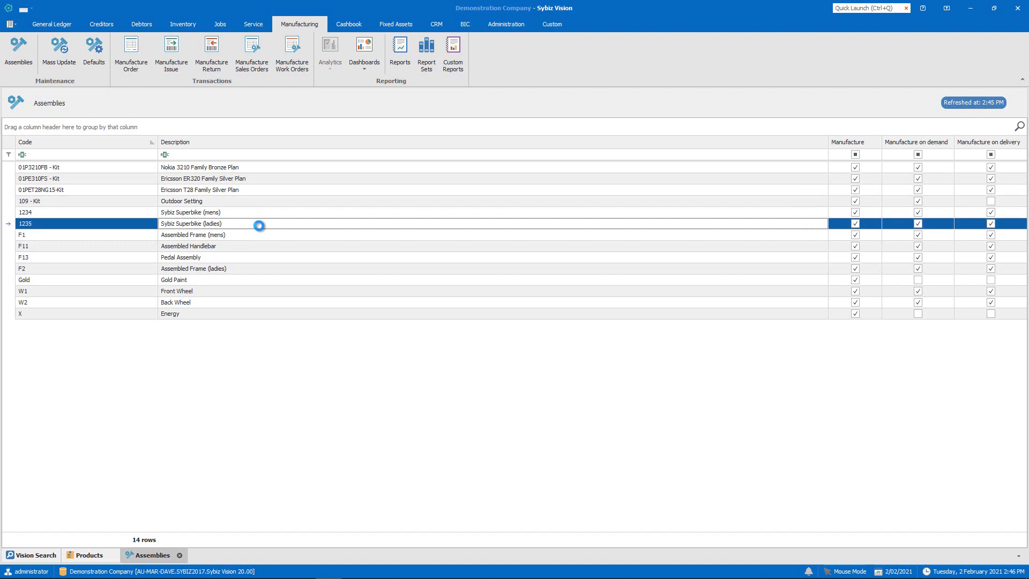
click(251, 234)
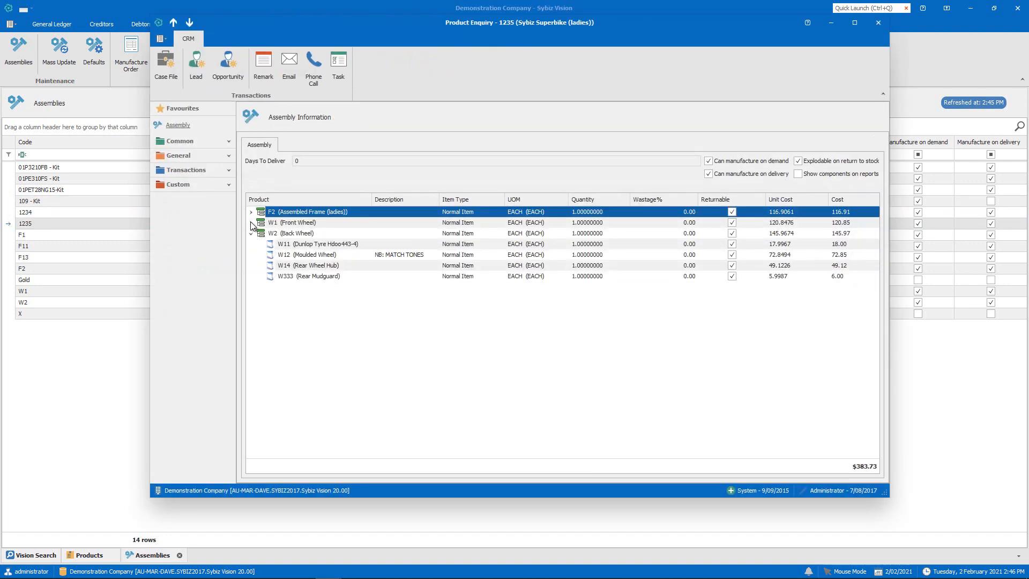
click(250, 222)
click(251, 212)
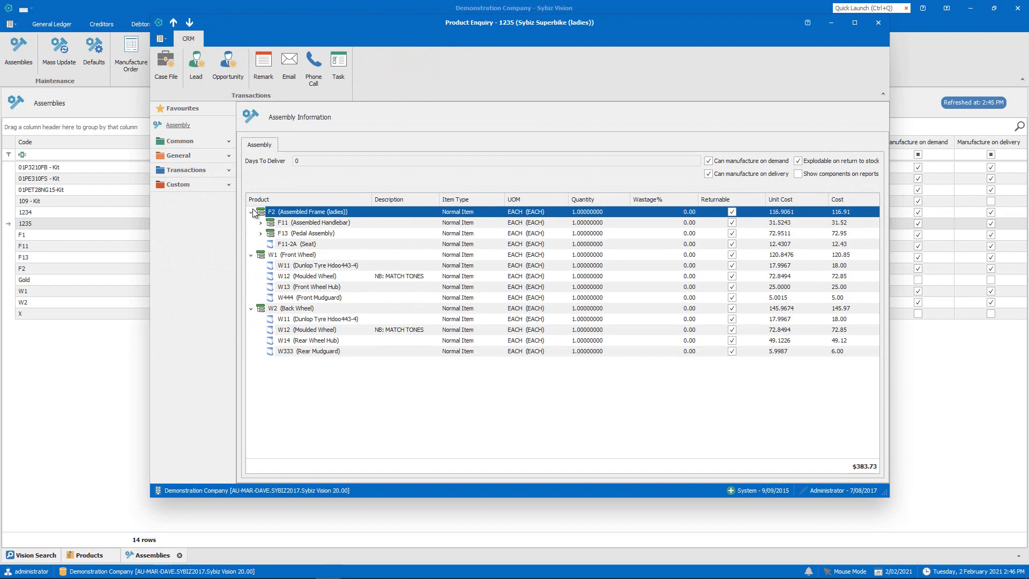
click(878, 23)
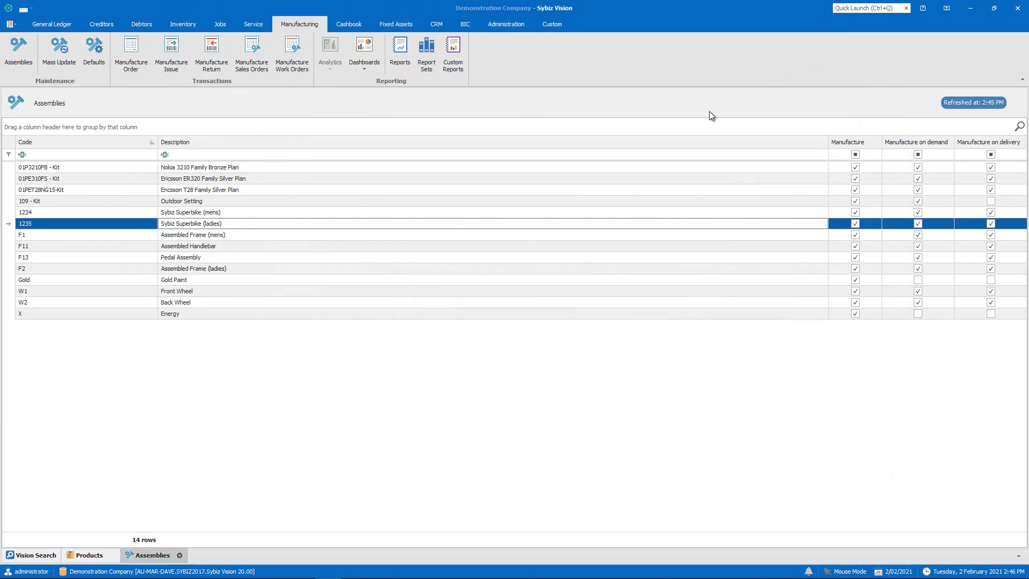
- Start a new debtors sales delivery and enter the customer's code
click(270, 202)
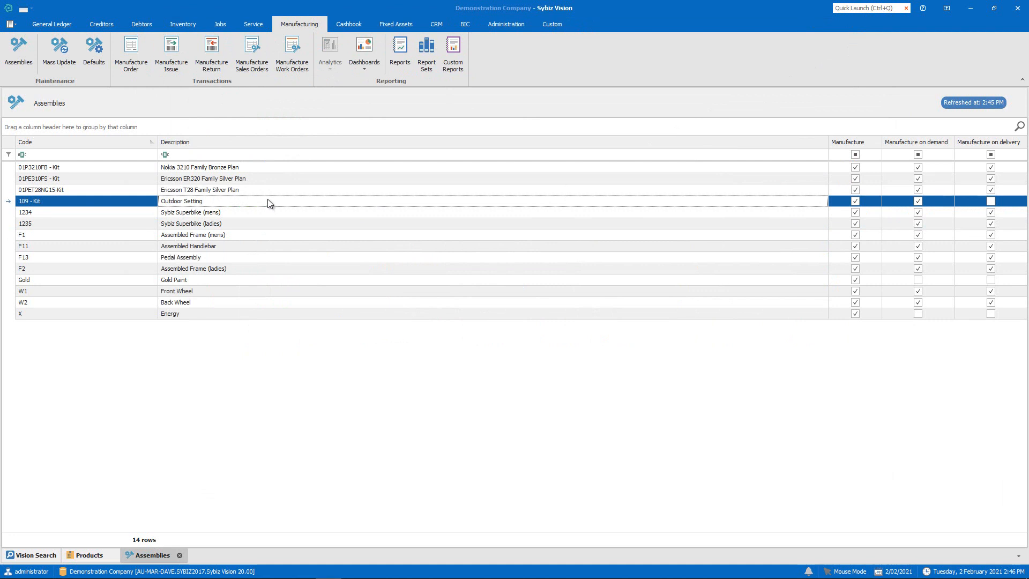
click(146, 25)
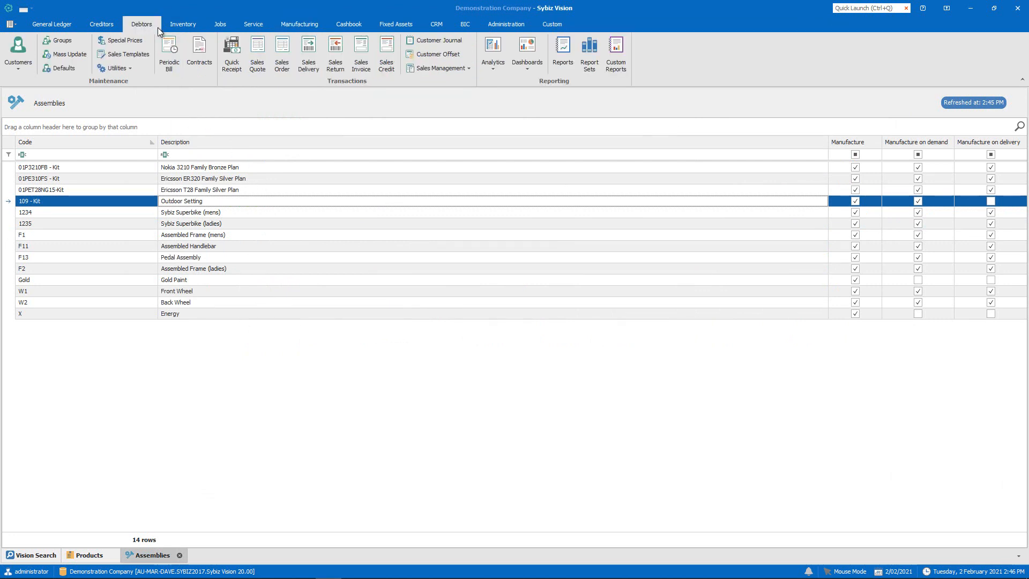
click(307, 59)
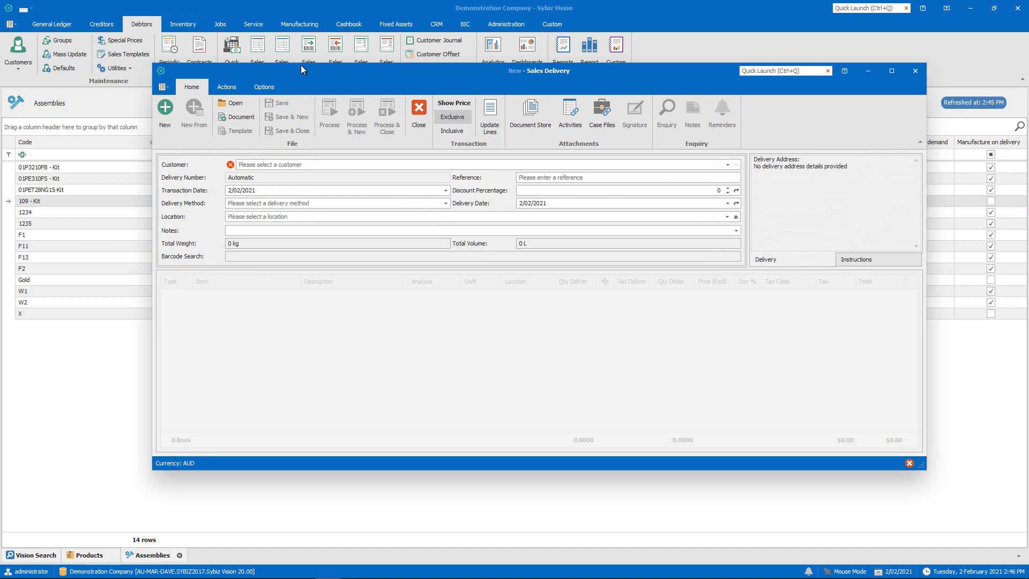
text(300)
key(Tab)
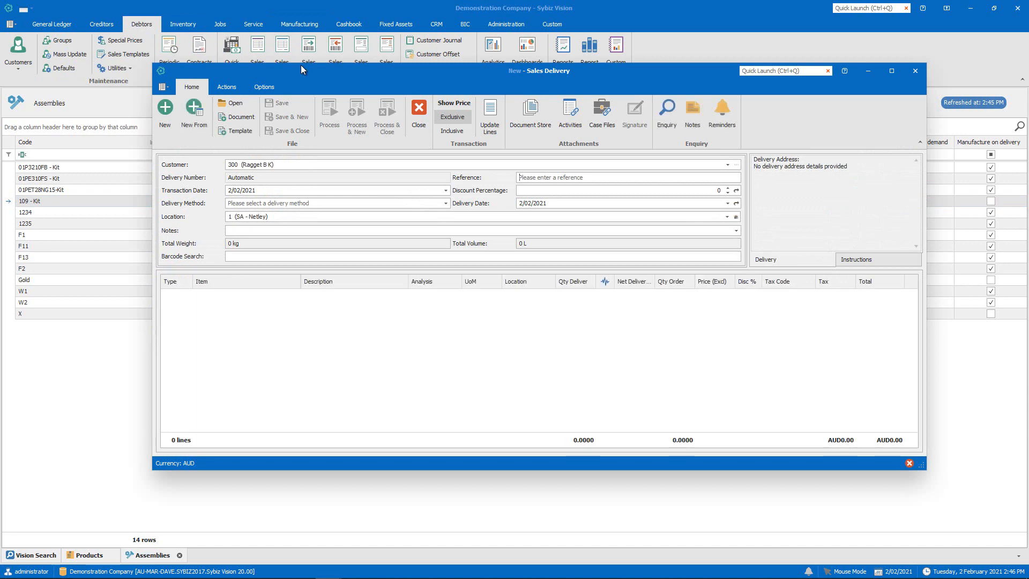
- Add delivery lines for Hammocks (5700) and Ceramic Gnome (6000)
click(262, 303)
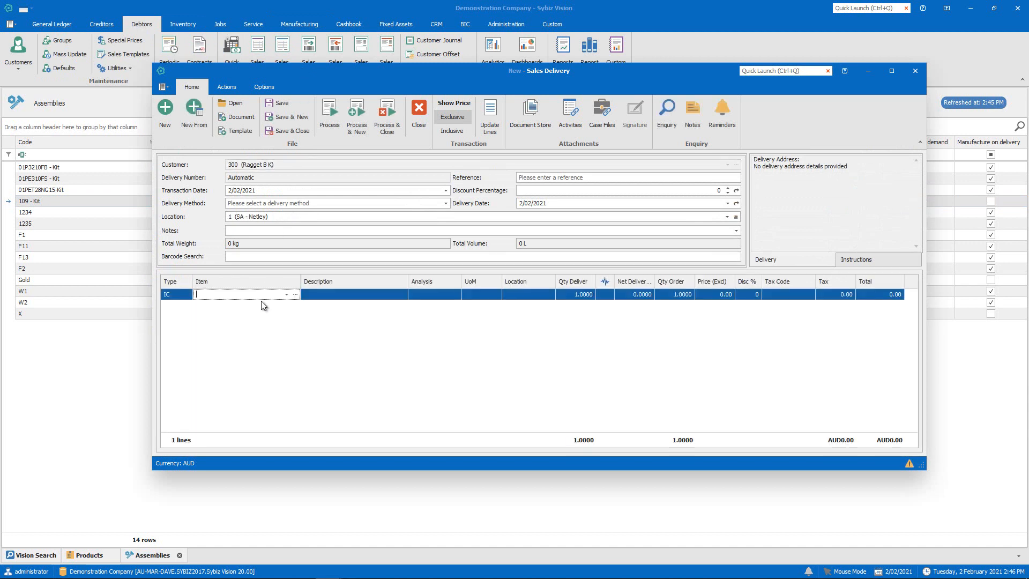
text(5700)
key(Return)
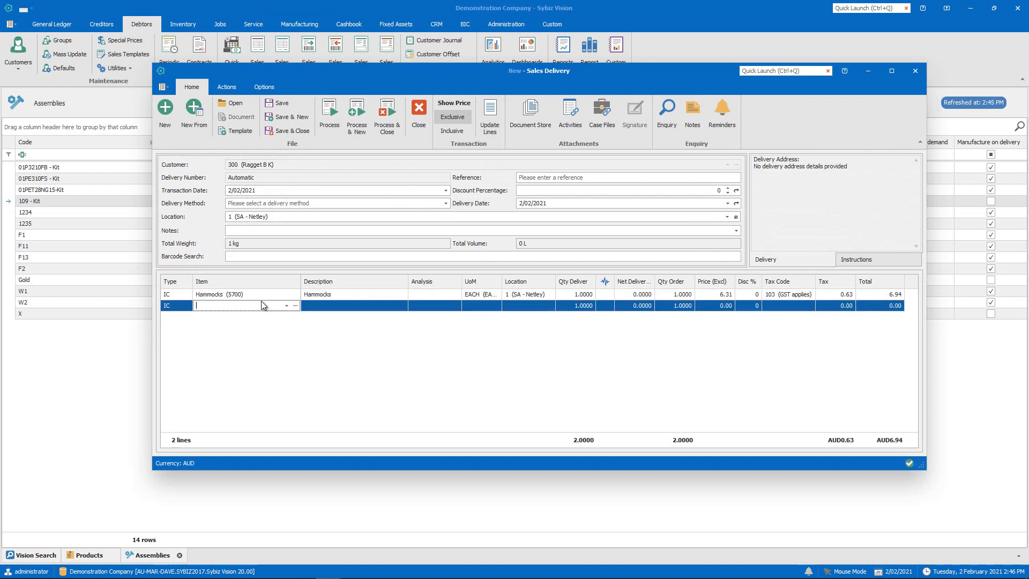
text(Ceramic Gnome)
key(Return)
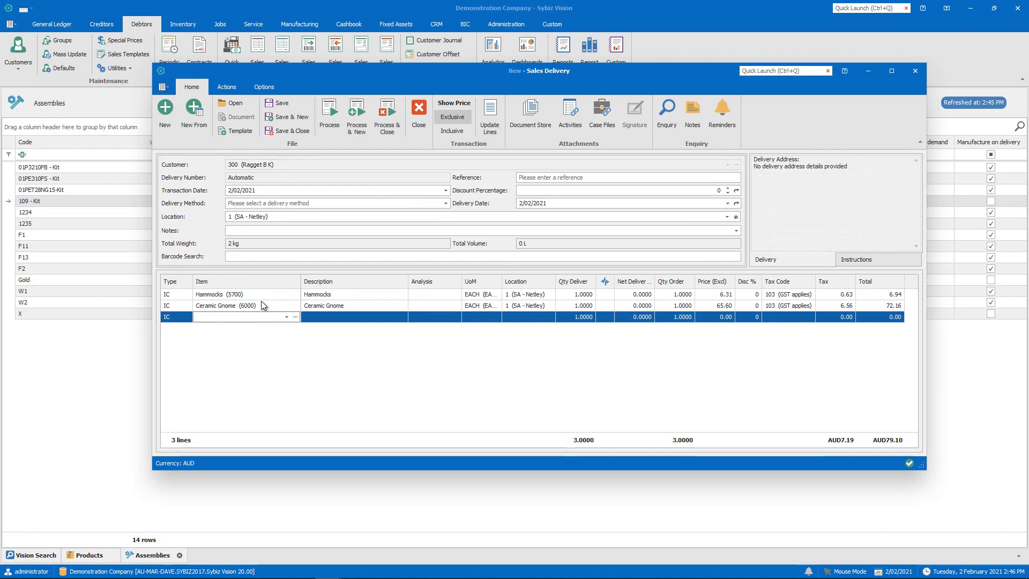
- Delete all lines from the sales delivery, including the Hammocks and Ceramic Gnome items
key(ctrl+Delete)
key(ctrl+Delete)
key(ctrl+Delete)
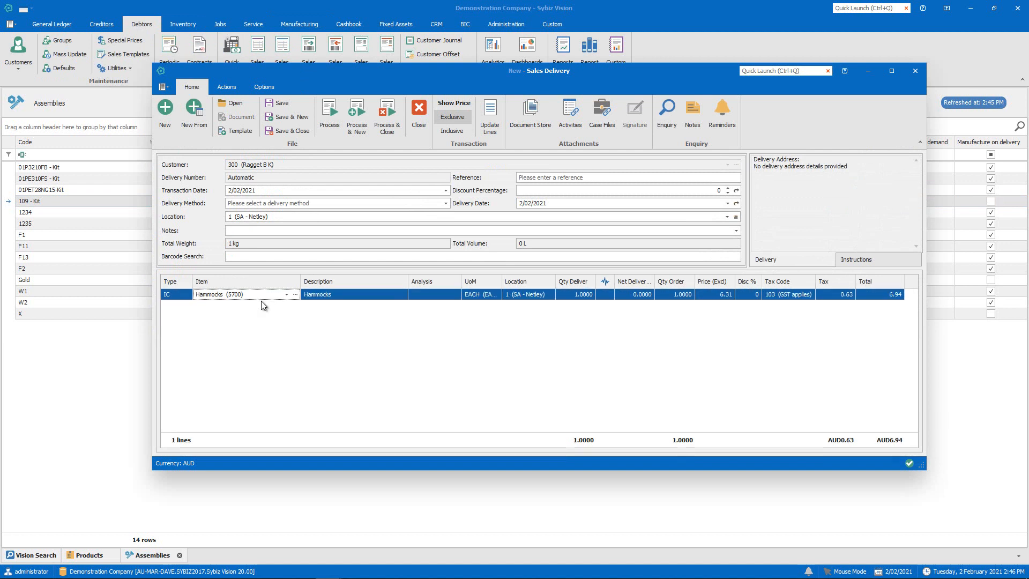
- Add a new delivery line for the Outdoor Setting (109 - Kit) item
right_click(262, 301)
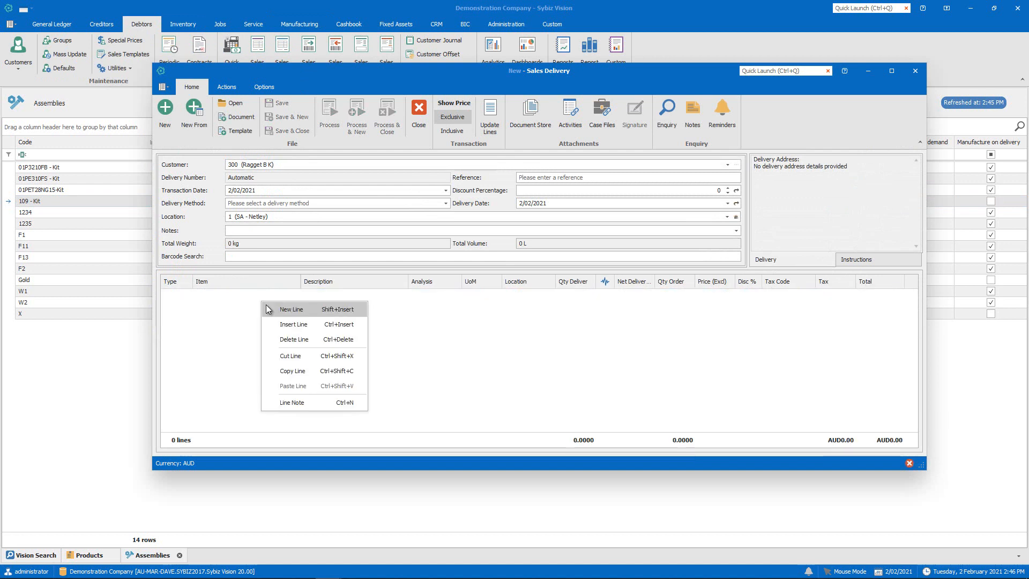
click(266, 304)
text(Outdo)
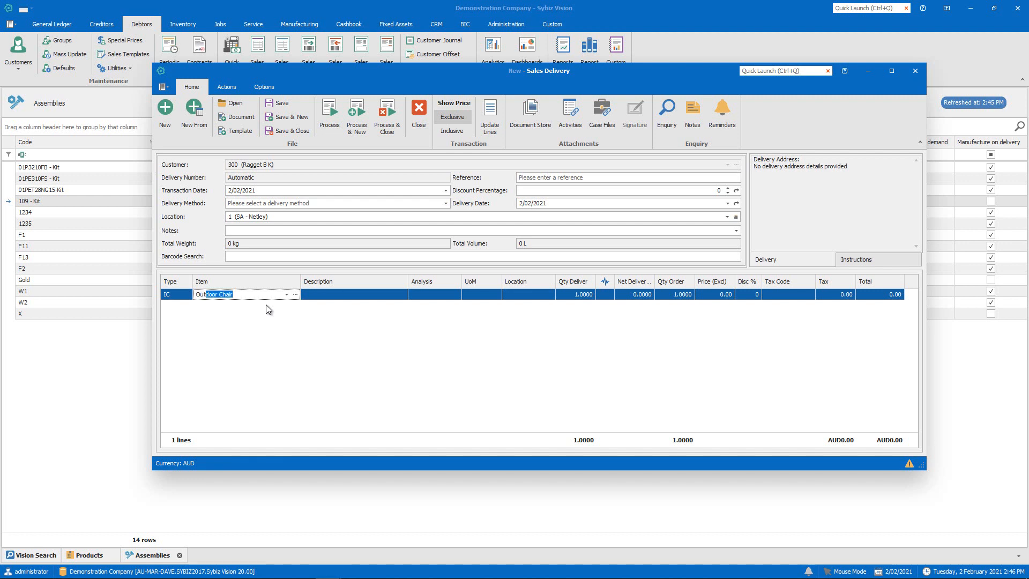
text(or Setting)
key(Tab)
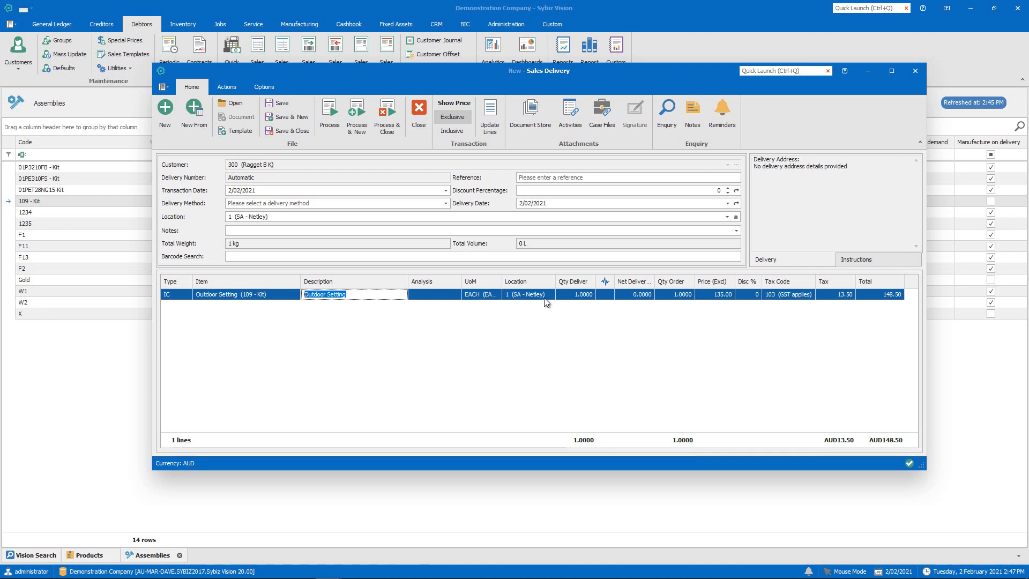
- Set the quantity to deliver on the Outdoor Setting line to 10
click(566, 294)
drag(567, 294, 599, 295)
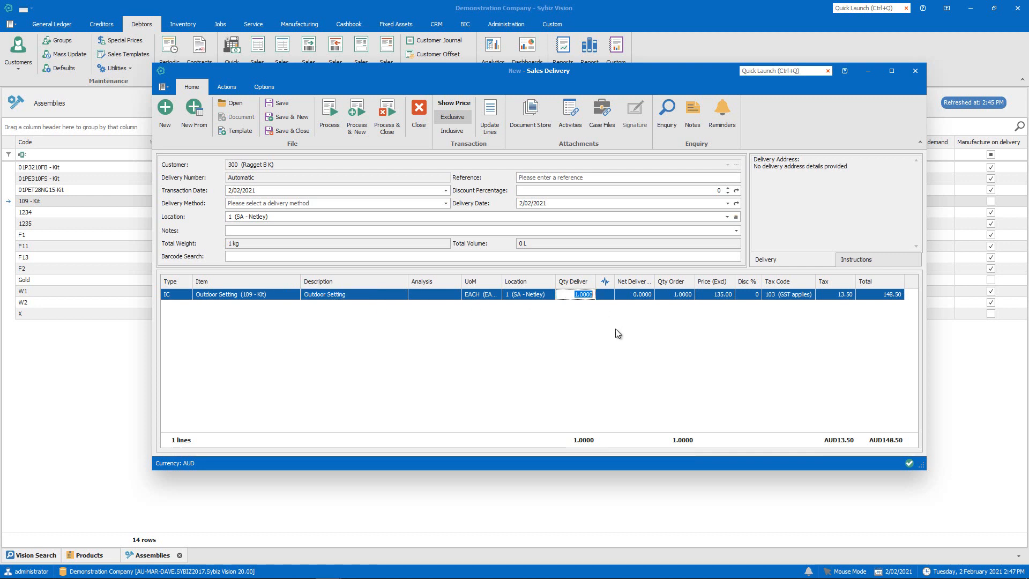
text(10)
click(655, 305)
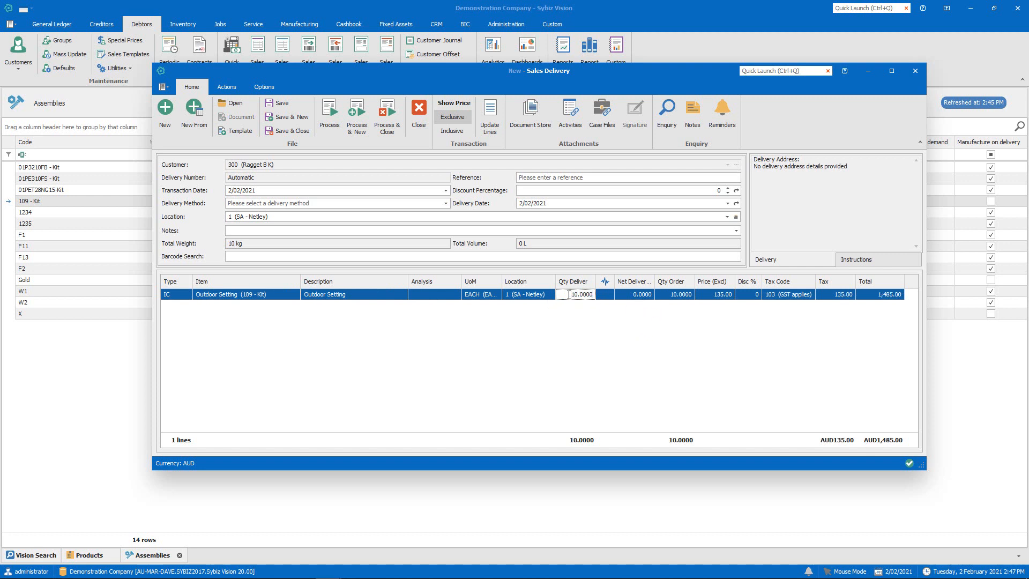
- Raise the Outdoor Setting quantity to deliver to 15, check its stock validation, and discard the delivery without saving
drag(571, 296, 603, 297)
click(587, 316)
mouse_move(561, 298)
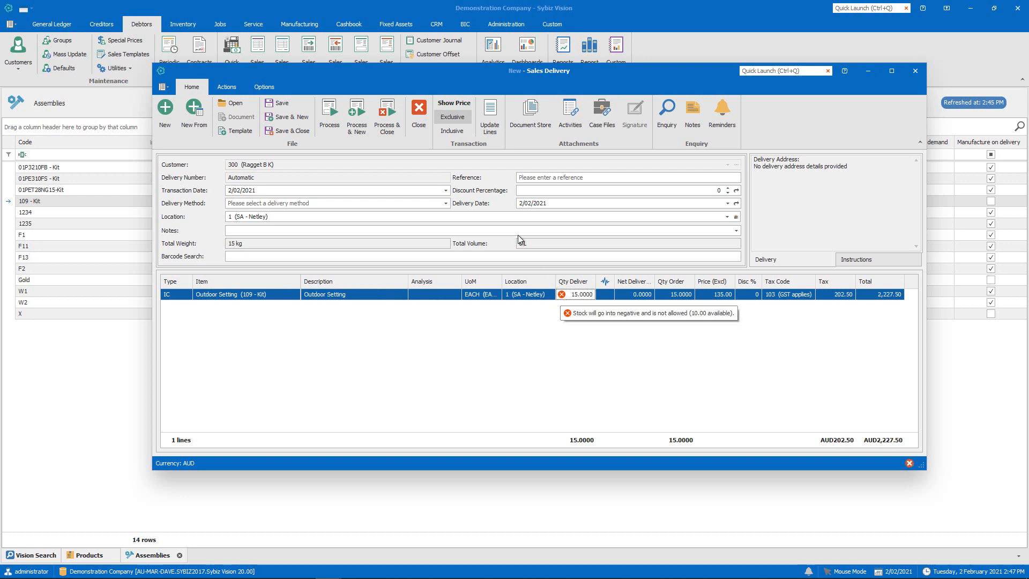
click(421, 123)
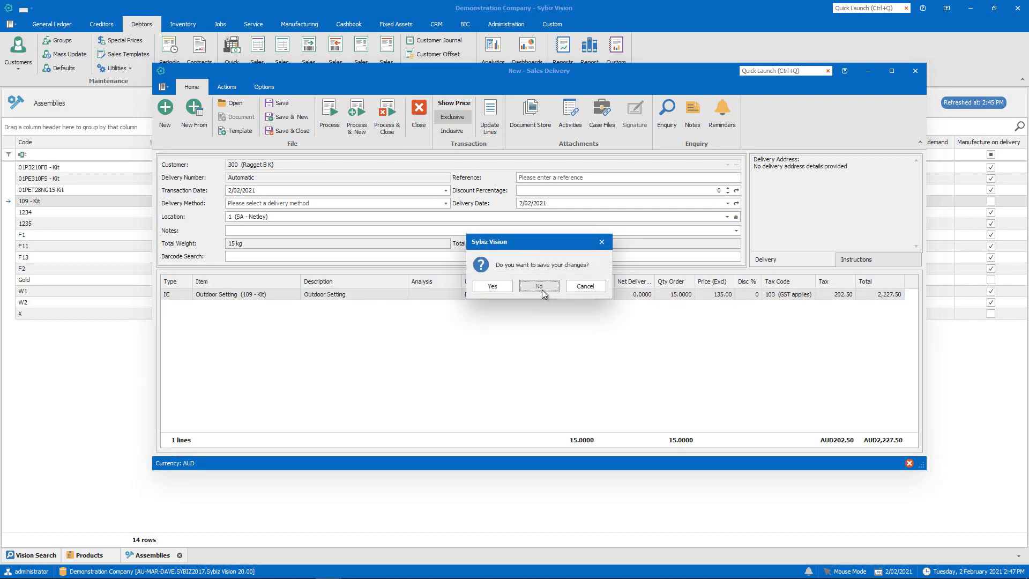
click(542, 289)
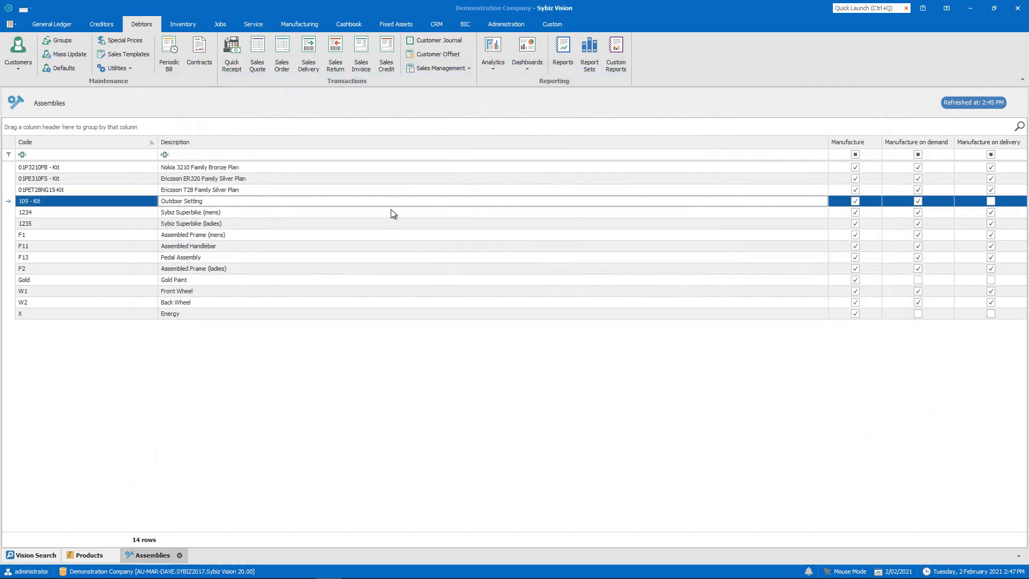
- Edit the Outdoor Setting assembly to allow manufacture on delivery, and save and close it
right_click(392, 201)
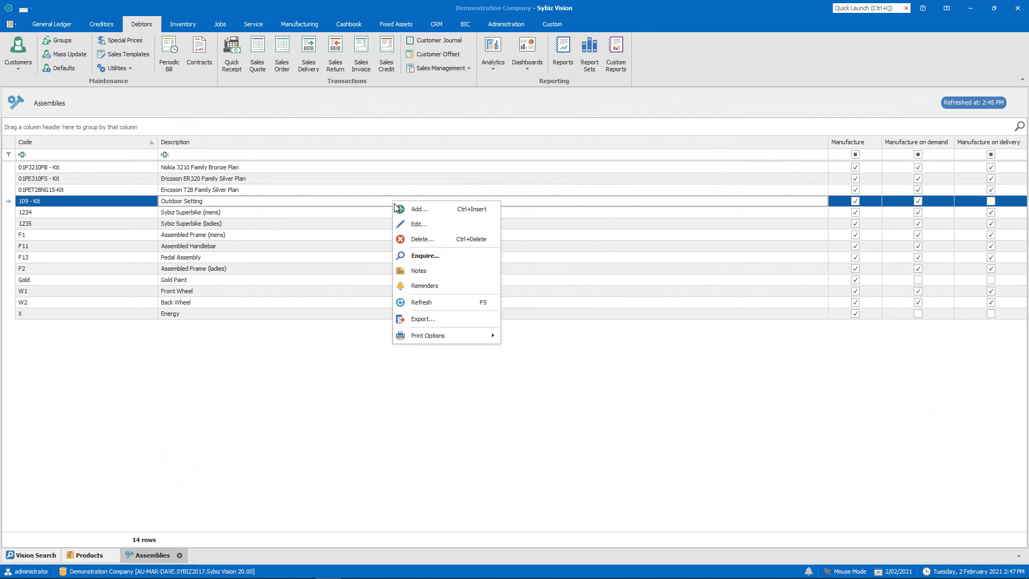
click(415, 225)
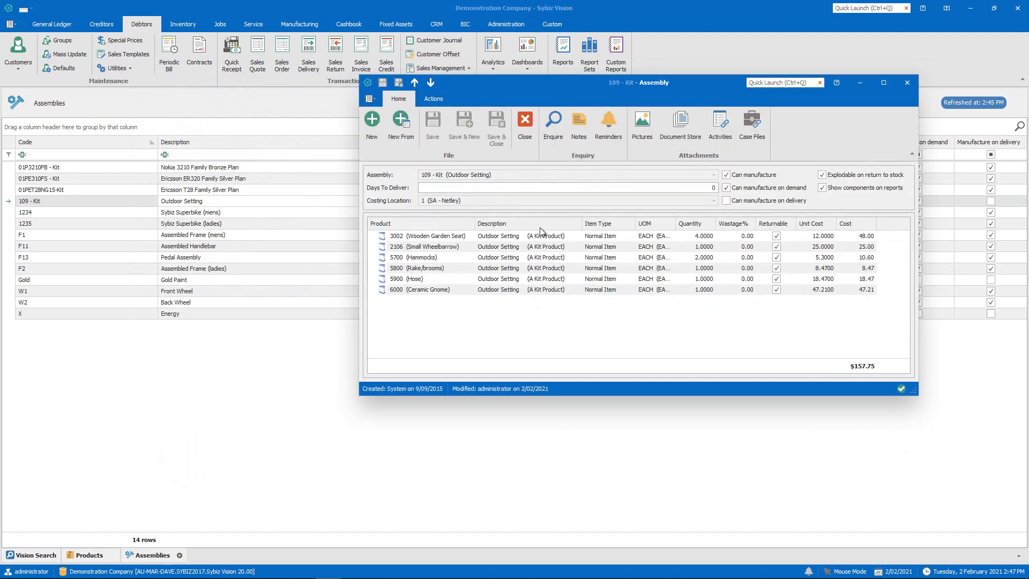
click(727, 201)
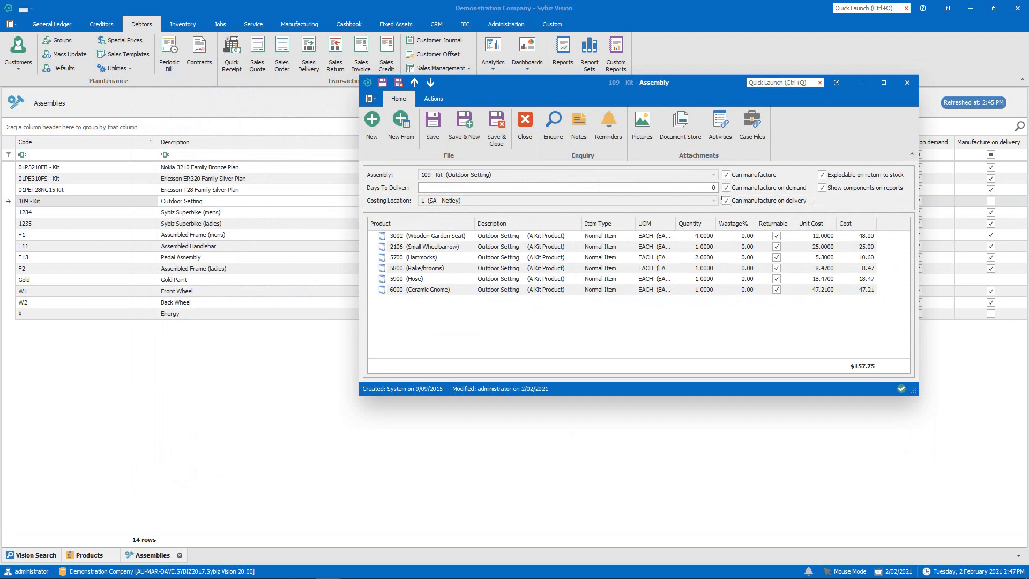
click(506, 139)
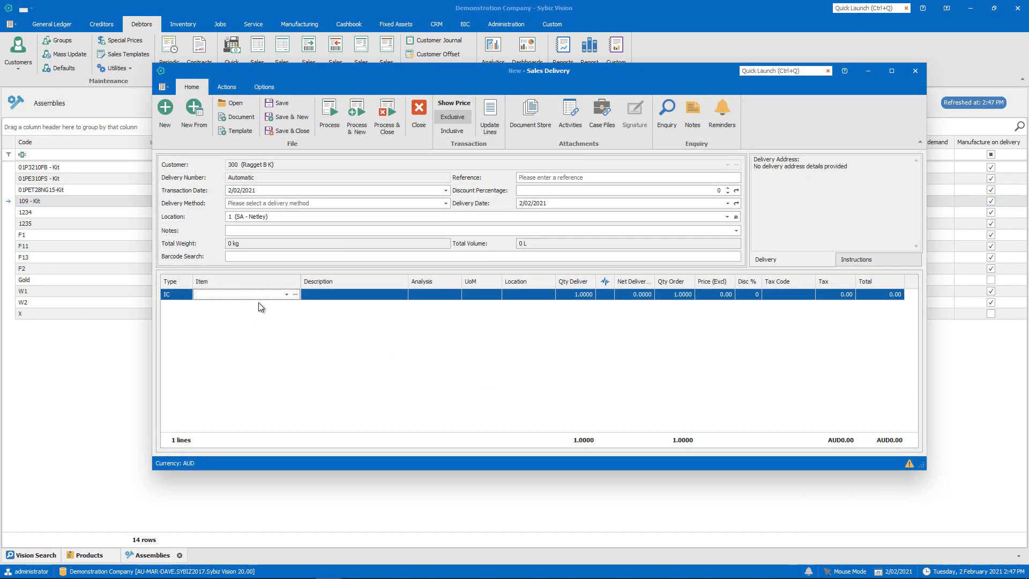
- Enter Outdoor Setting (109 - Kit) on the new sales delivery line with a quantity to deliver of 15
text(Outdoor Setting)
key(Tab)
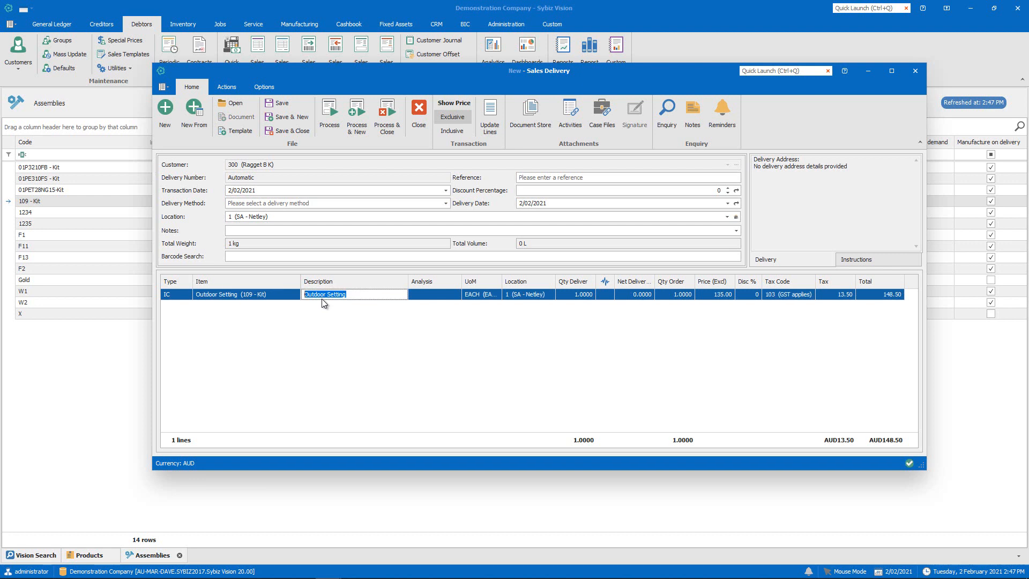
click(569, 293)
double_click(569, 294)
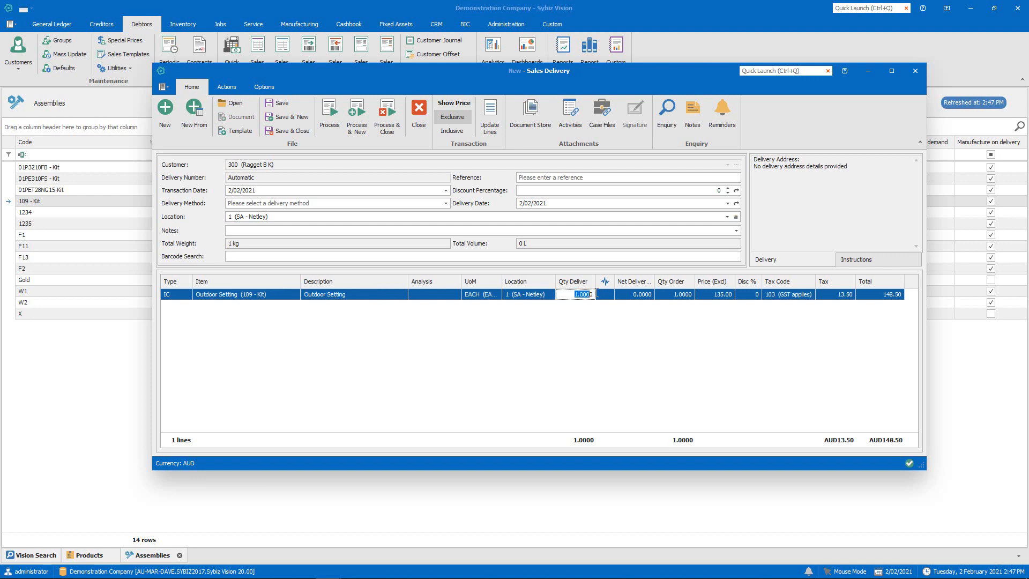
text(15)
key(Return)
mouse_move(562, 294)
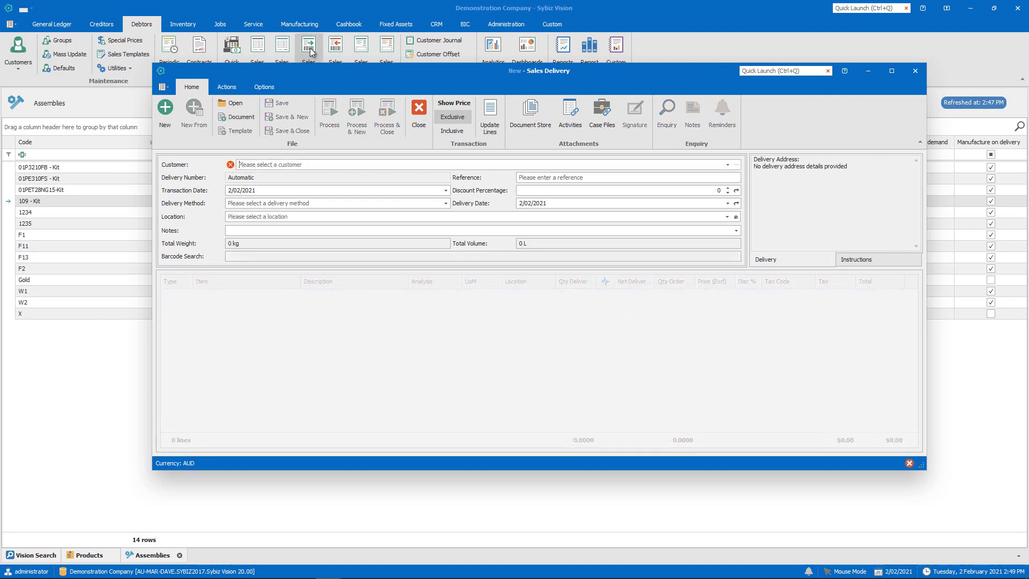
- Enter the customer's code on the blank sales delivery and add a line for Outdoor Setting (109 - Kit)
text(273)
key(Return)
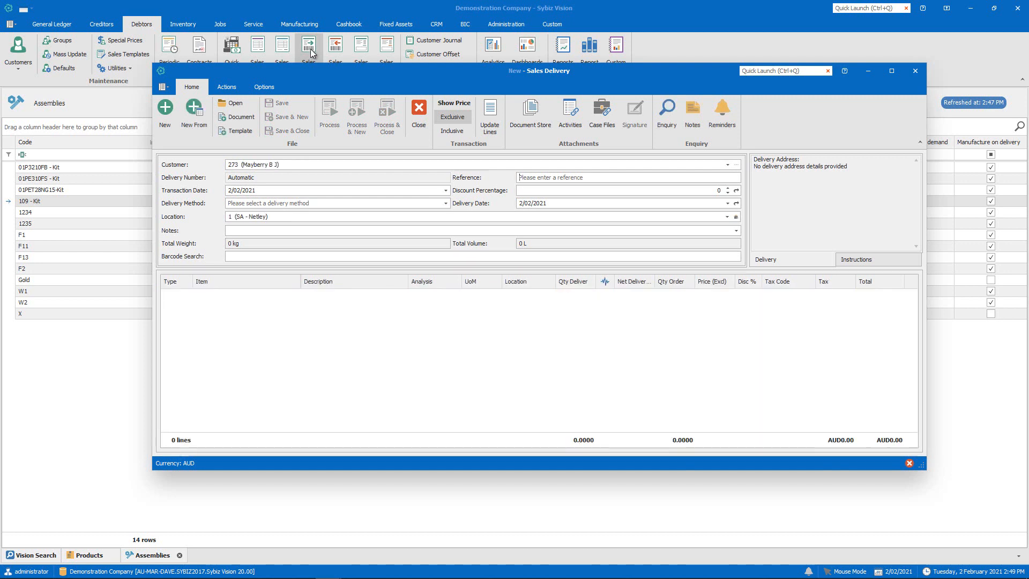
click(258, 298)
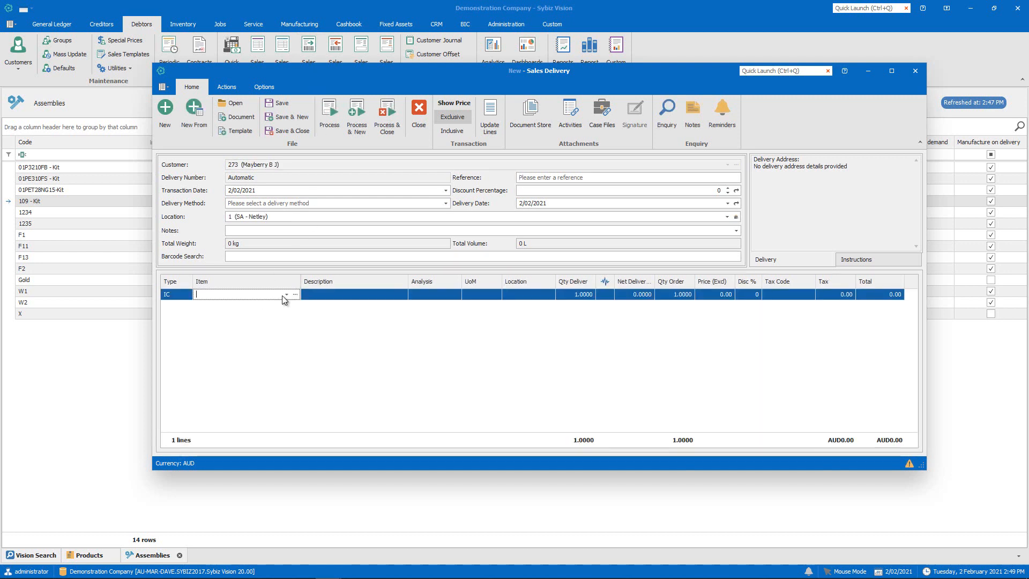
text(Outdoor Setting)
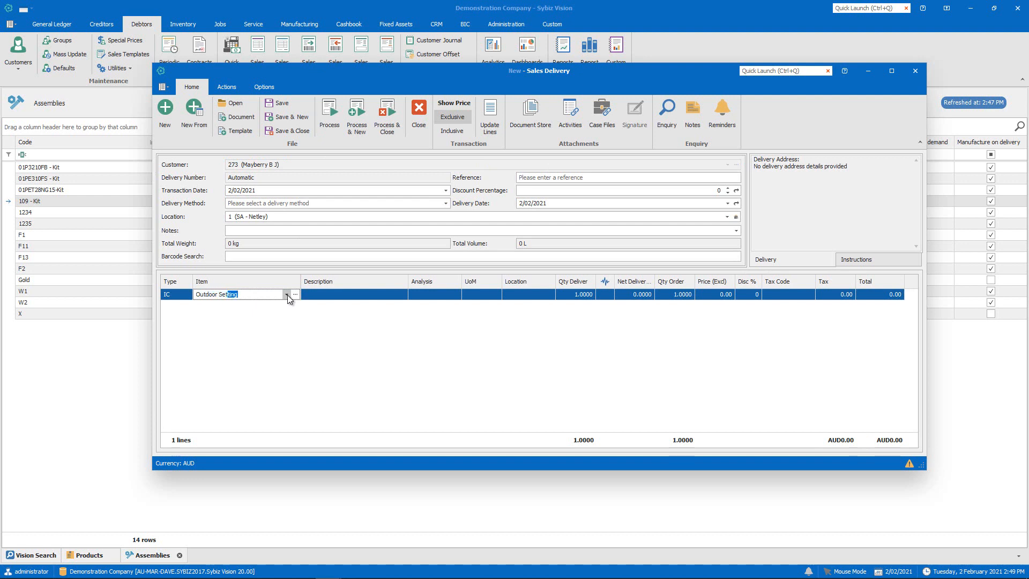
key(Tab)
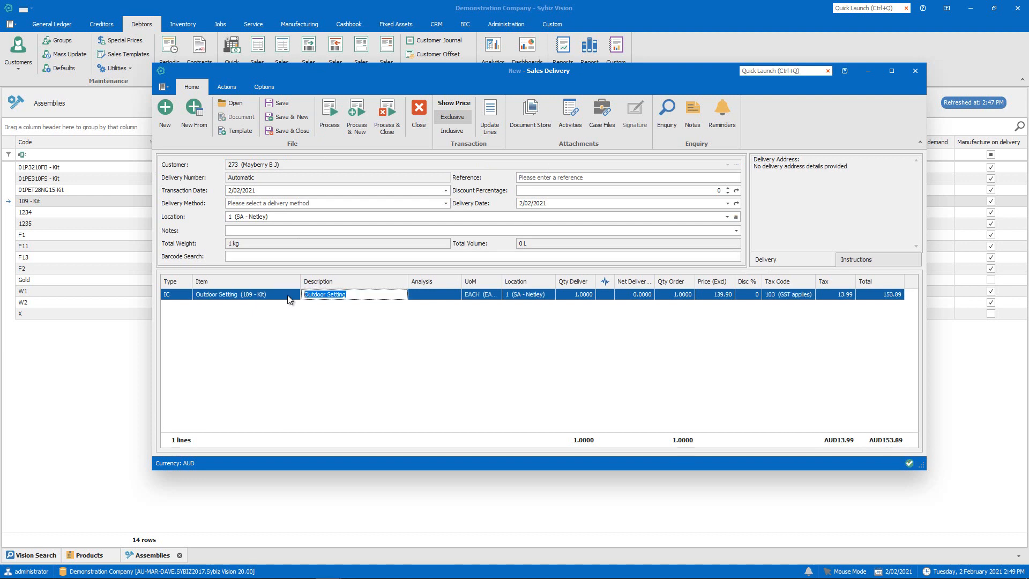
- Change the assembly of the Outdoor Setting delivery line by setting the Wooden Garden Seat (3002) quantity to 0, and save and close it
click(462, 310)
click(258, 294)
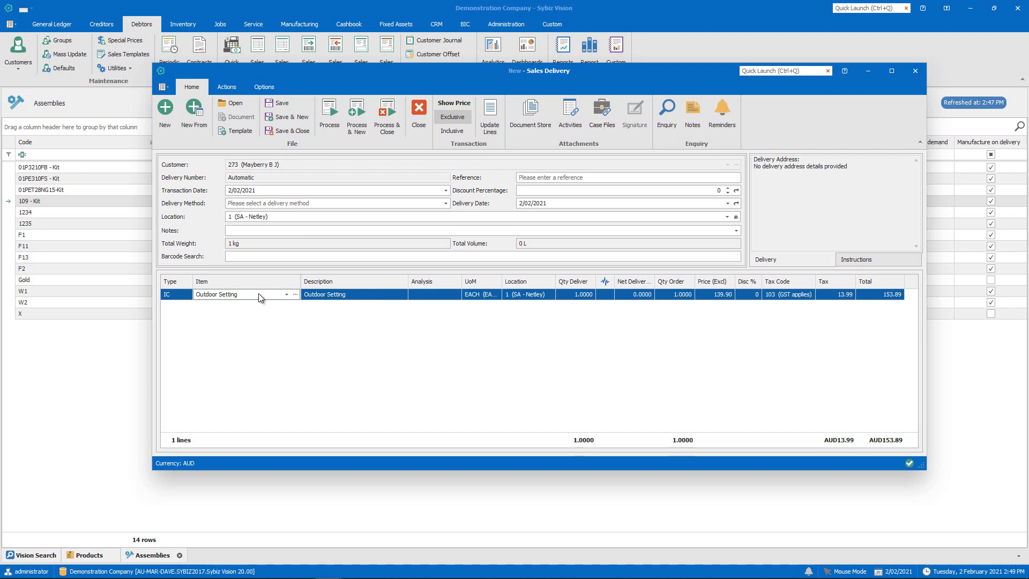
right_click(258, 294)
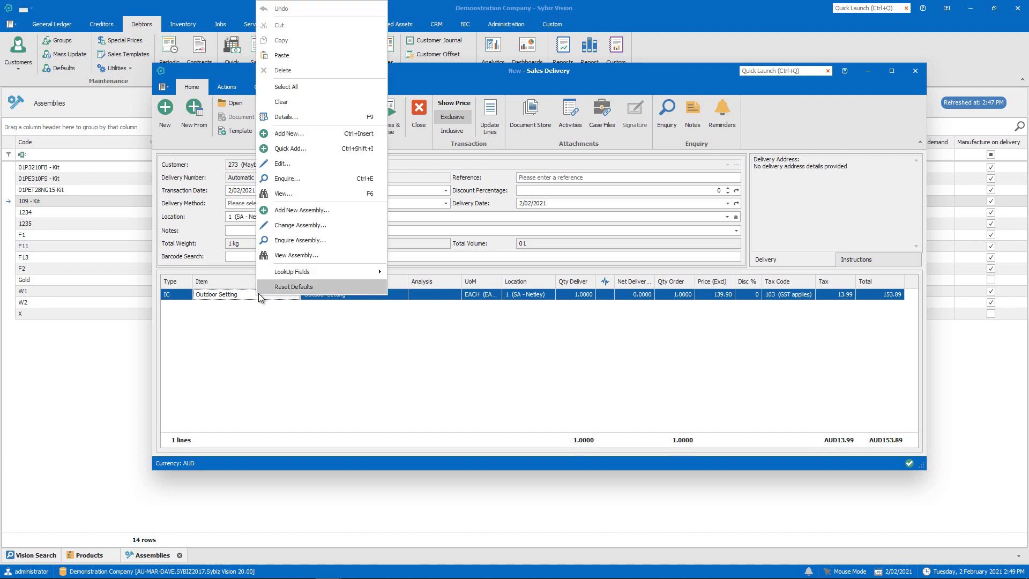
click(345, 228)
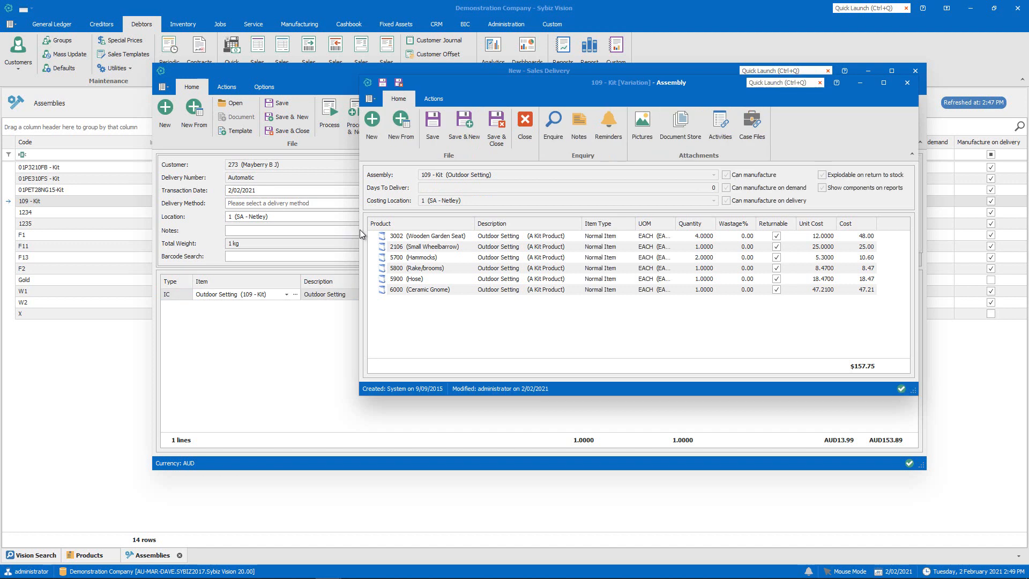
click(687, 236)
text(0)
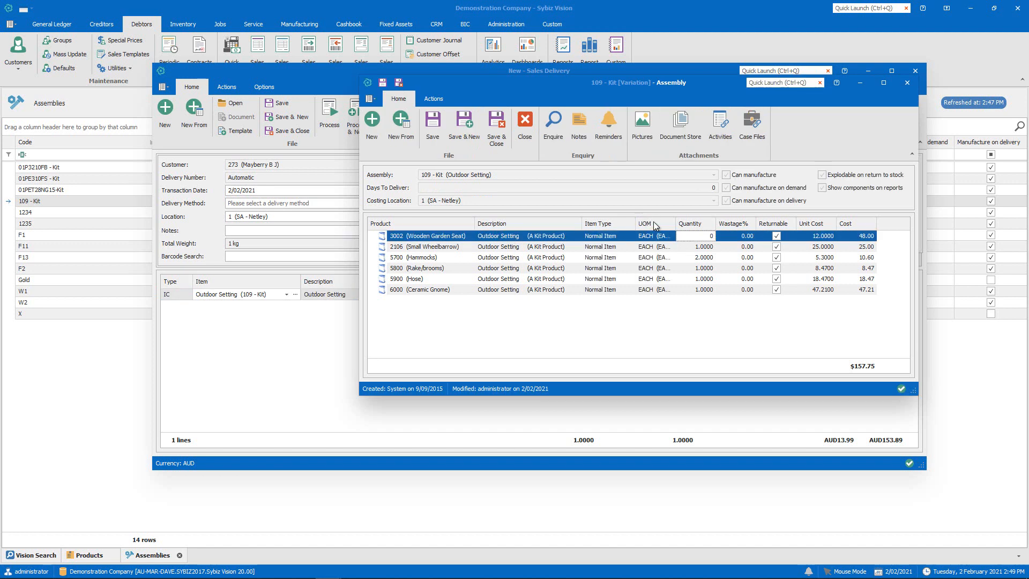
click(710, 246)
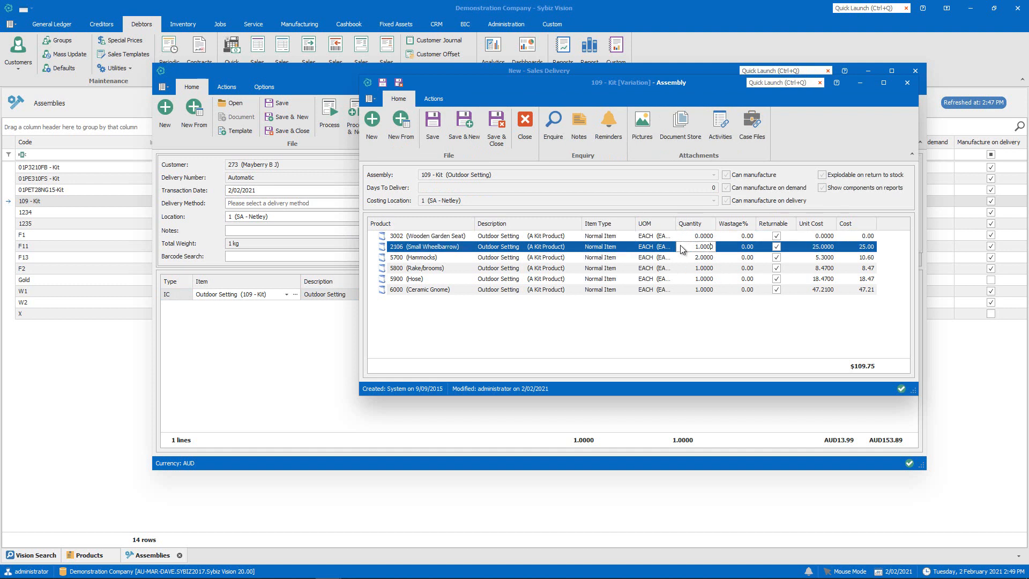
click(498, 128)
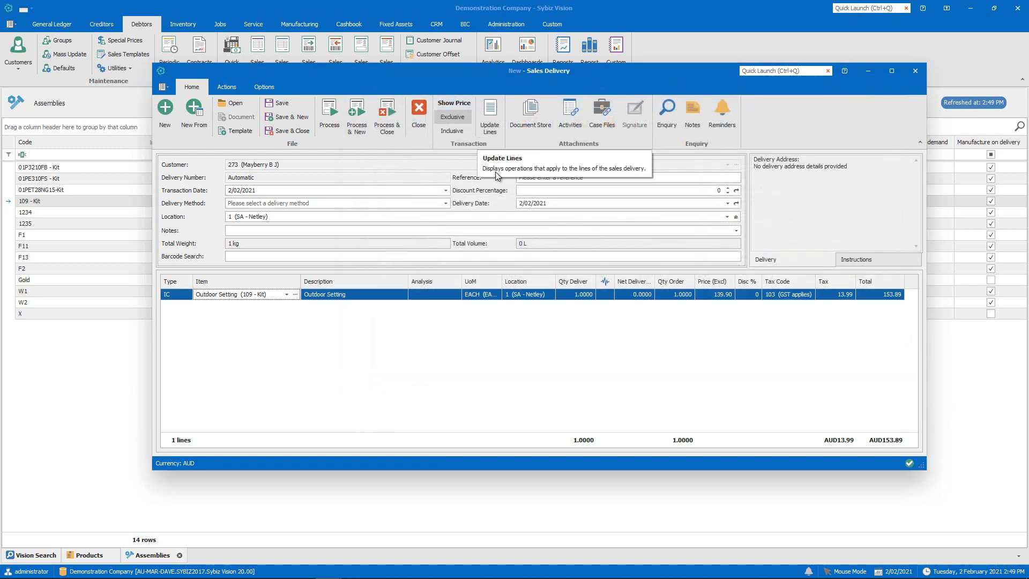
- Add a delivery line for Wicker Garden Seat (3004) with a quantity to deliver of 4
right_click(361, 313)
click(367, 320)
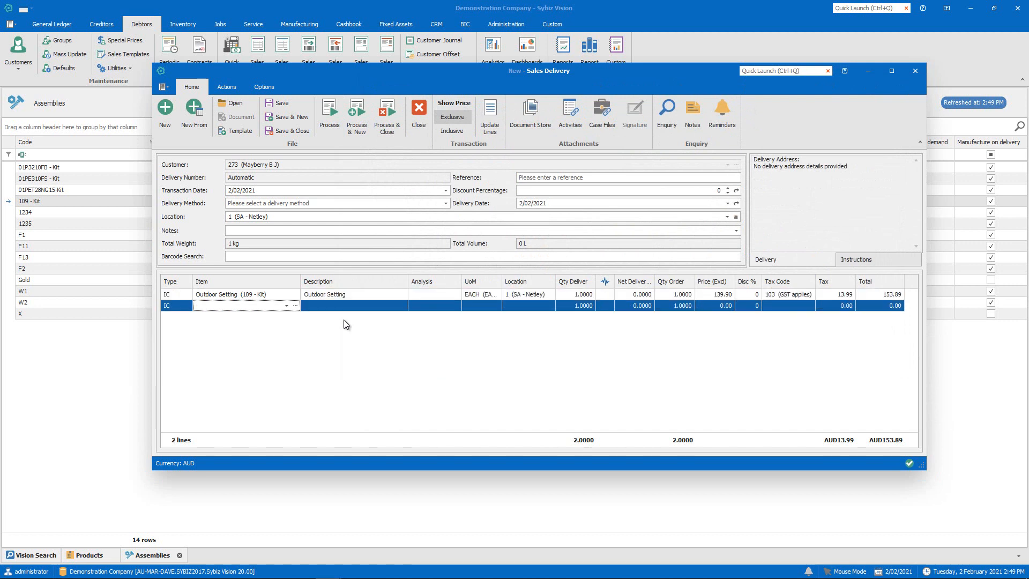
text(3004)
key(Tab)
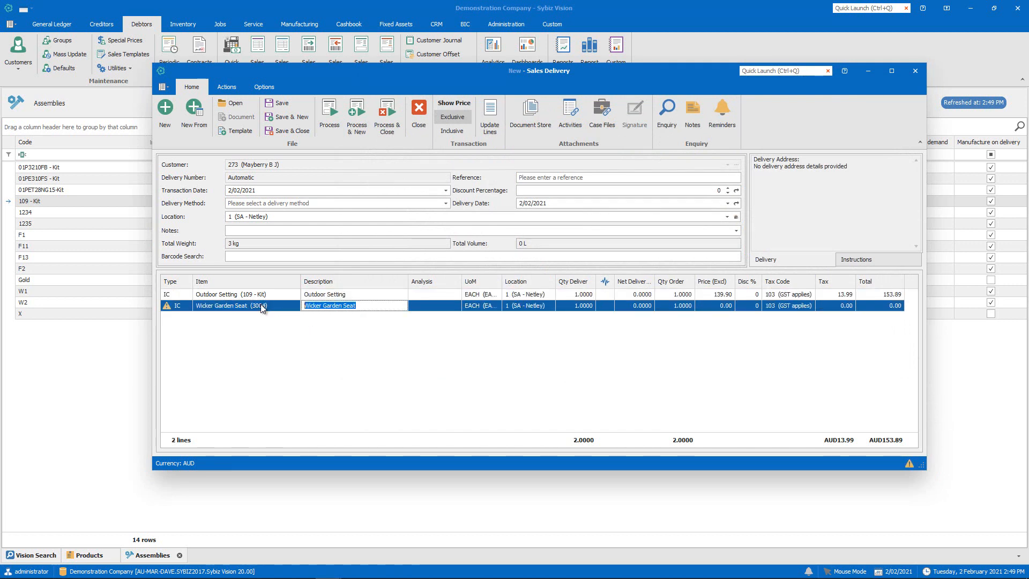
click(573, 306)
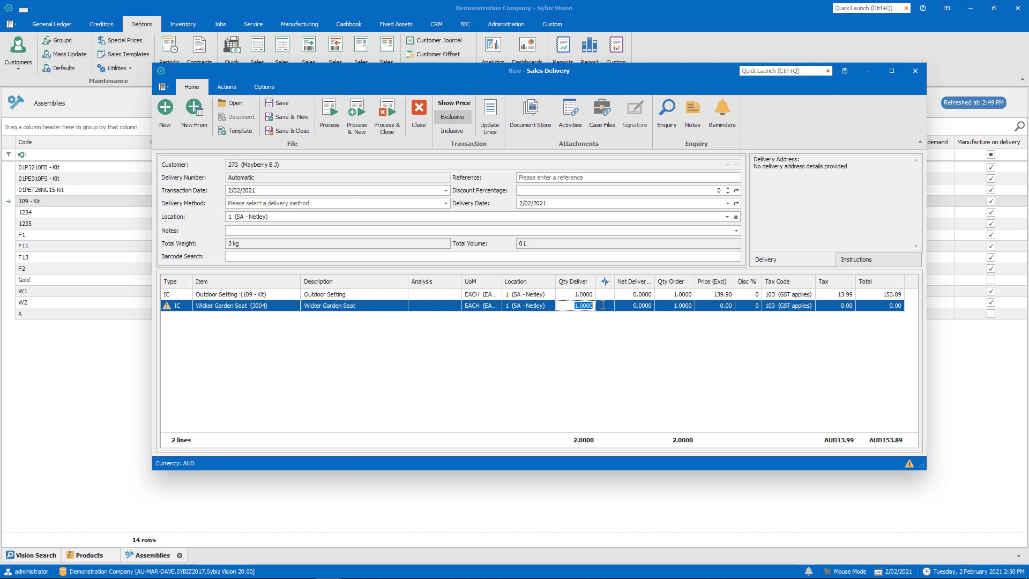
text(4)
key(Tab)
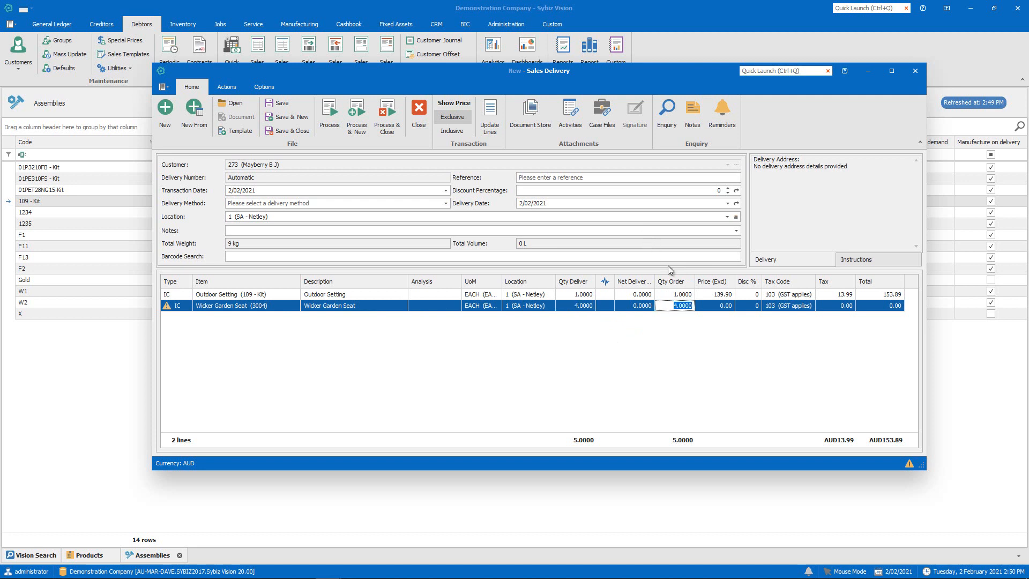
click(727, 318)
click(720, 306)
click(735, 322)
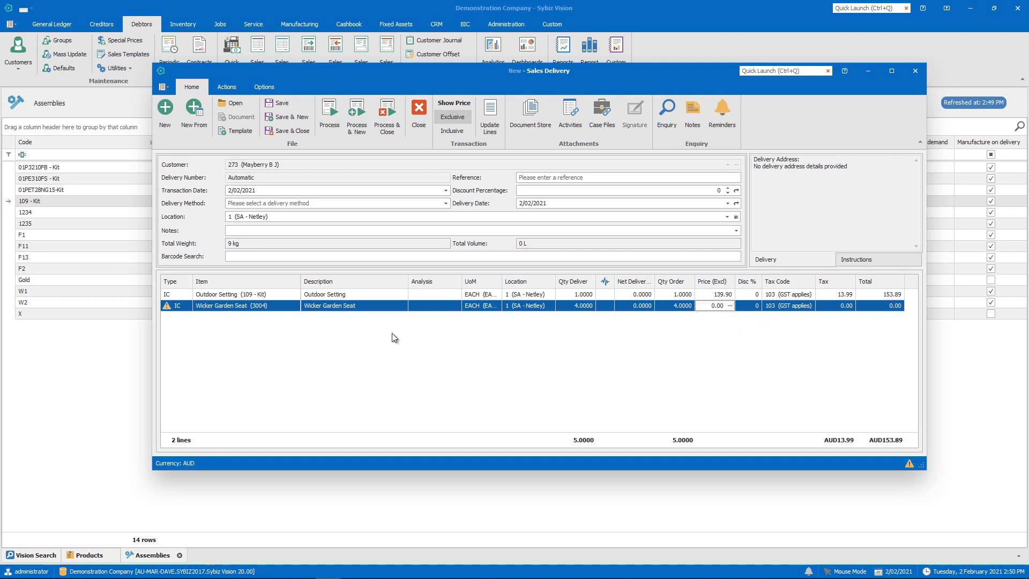
- Add a third delivery line for Outdoor Setting (109 - Kit)
right_click(267, 328)
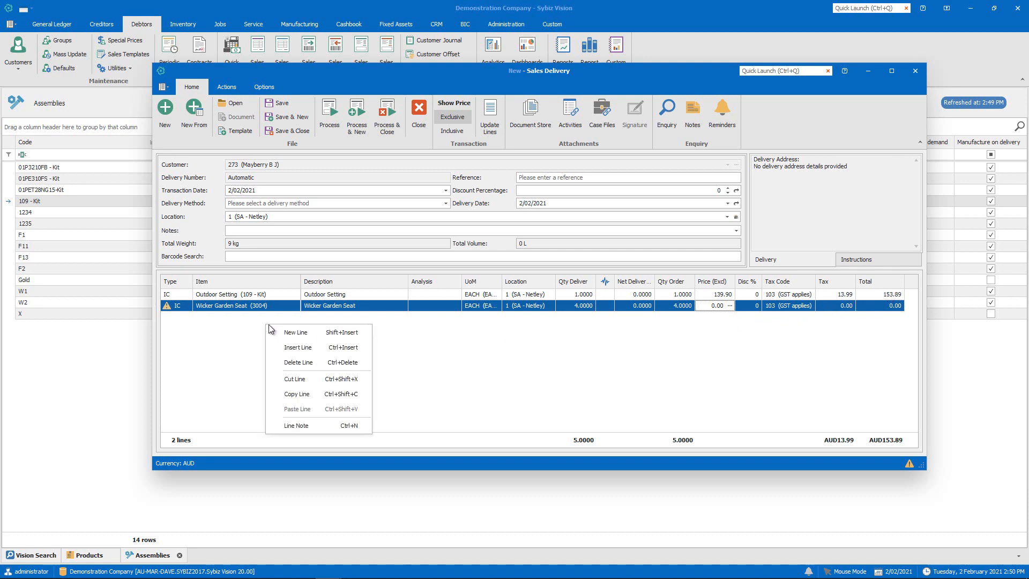
click(275, 329)
click(251, 317)
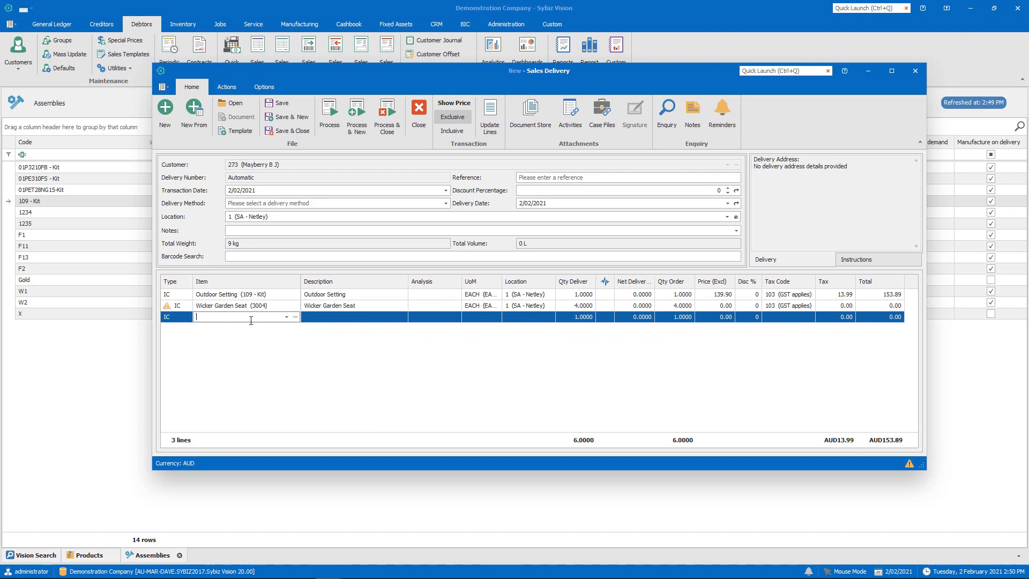
text(Outdoor Setting)
key(Tab)
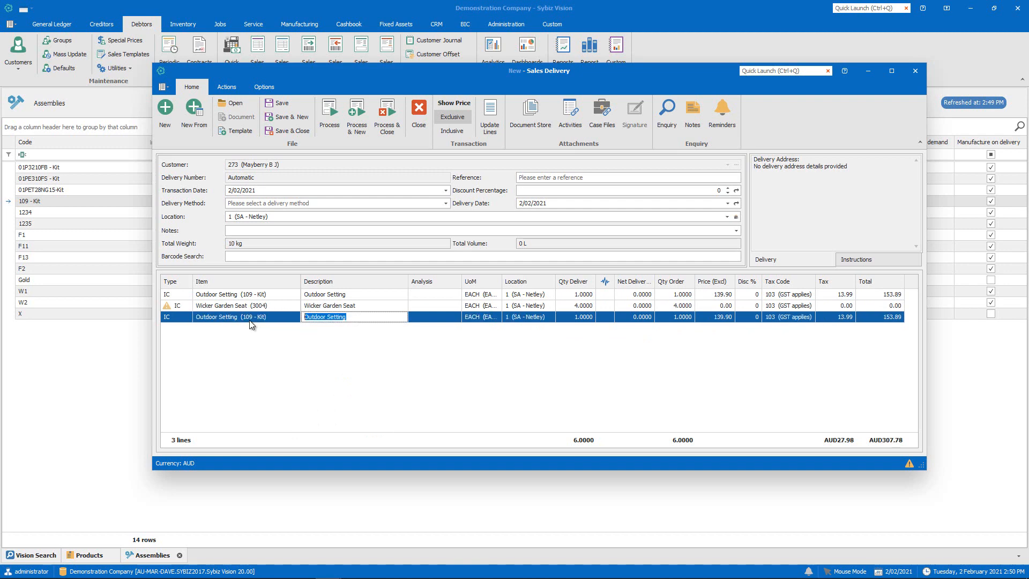
- Open the assembly of the second Outdoor Setting line for changes from the delivery
click(252, 320)
right_click(251, 320)
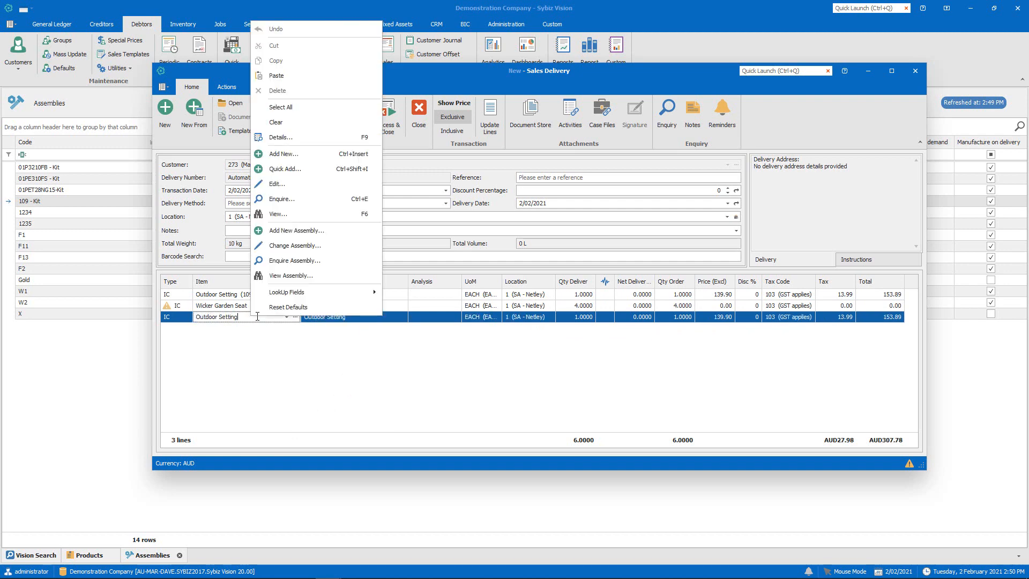
click(317, 247)
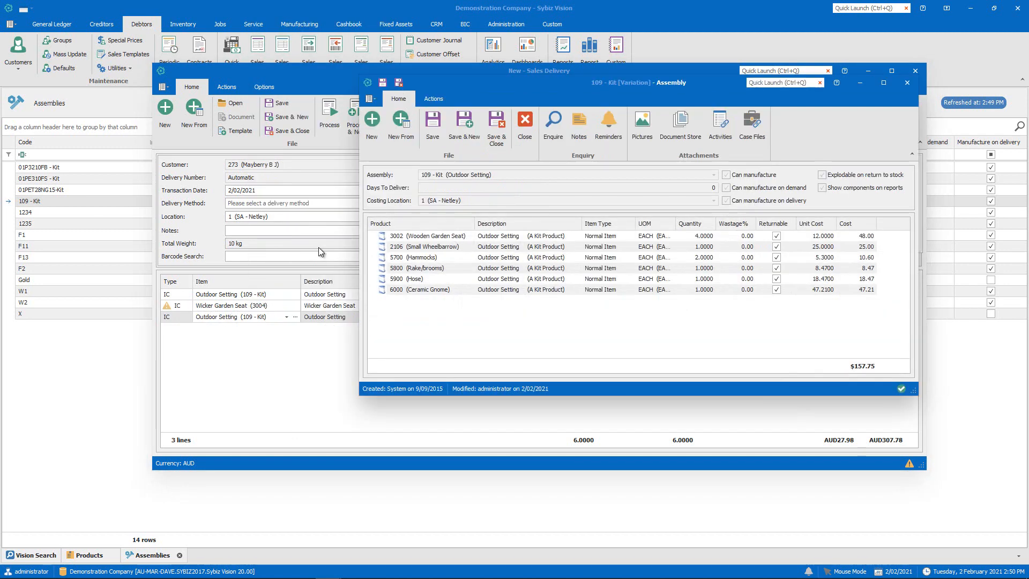